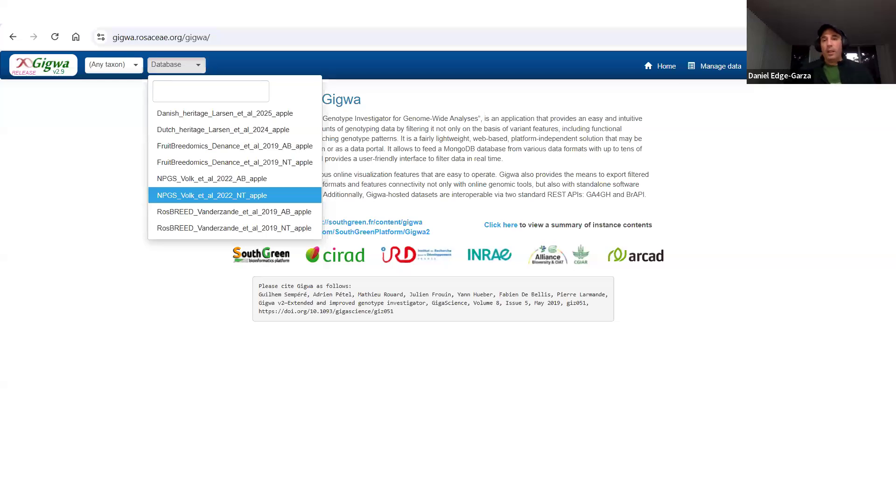
Step: Open the page for importing genotyping data into the Gigwa instance
left_click(714, 67)
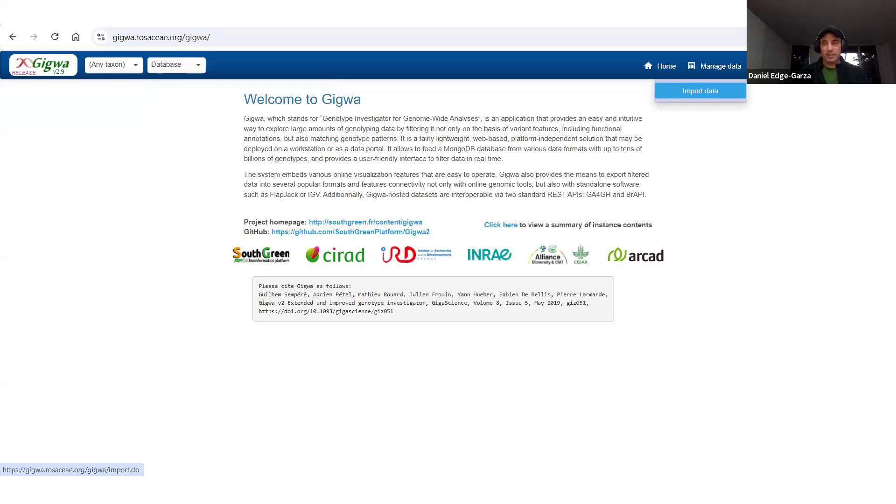
left_click(700, 91)
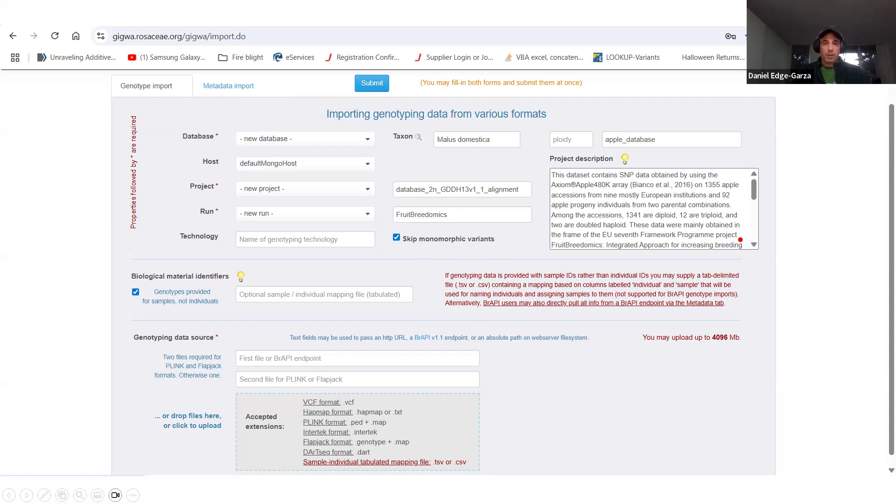
key("Right")
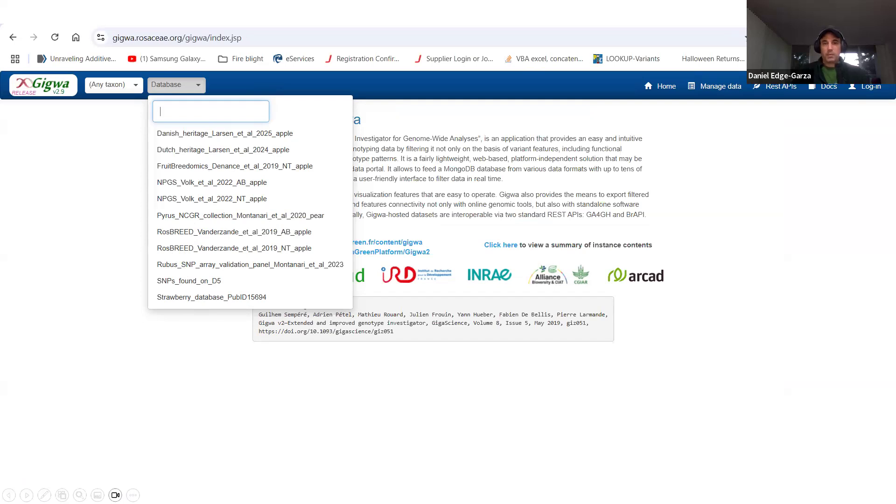
key("Right")
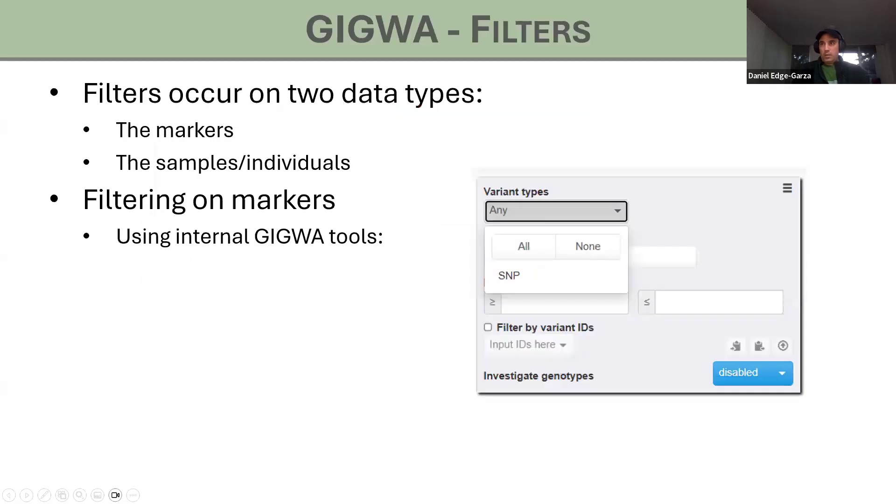
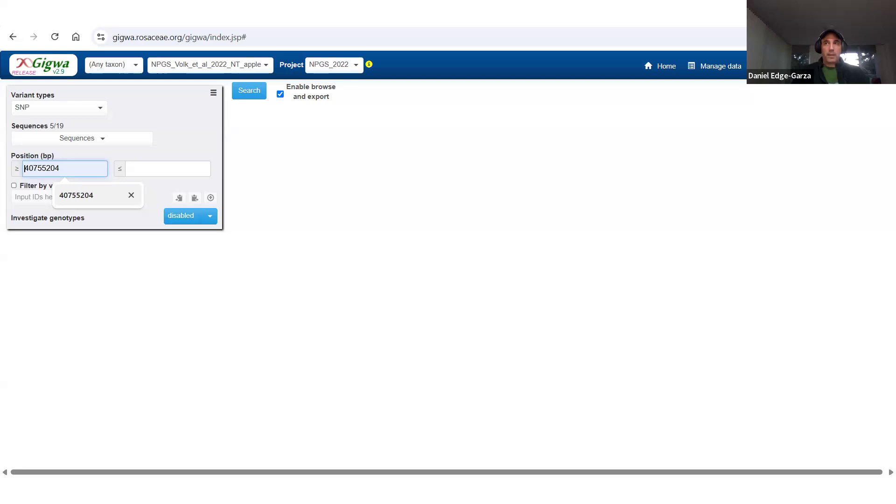
key("Right")
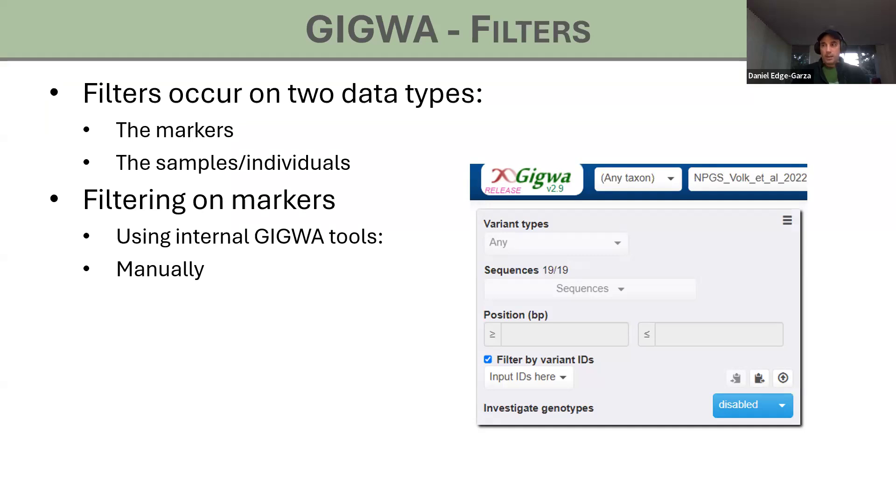
key("Right")
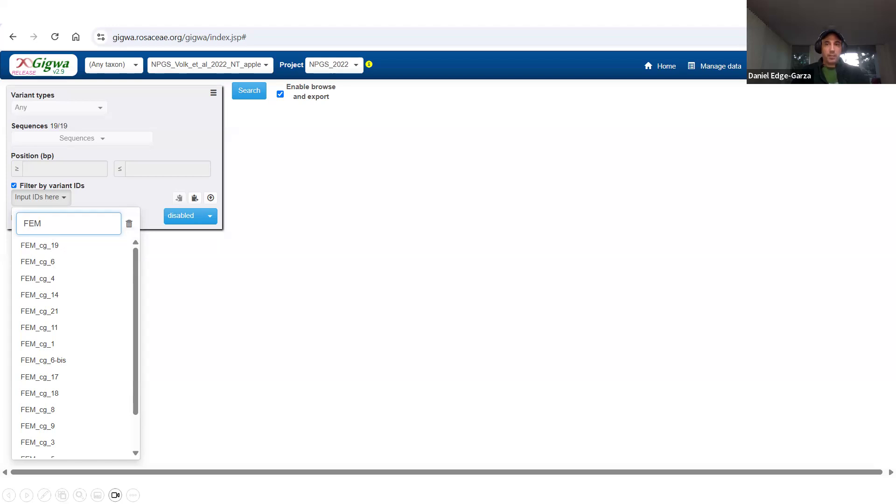
key("Right")
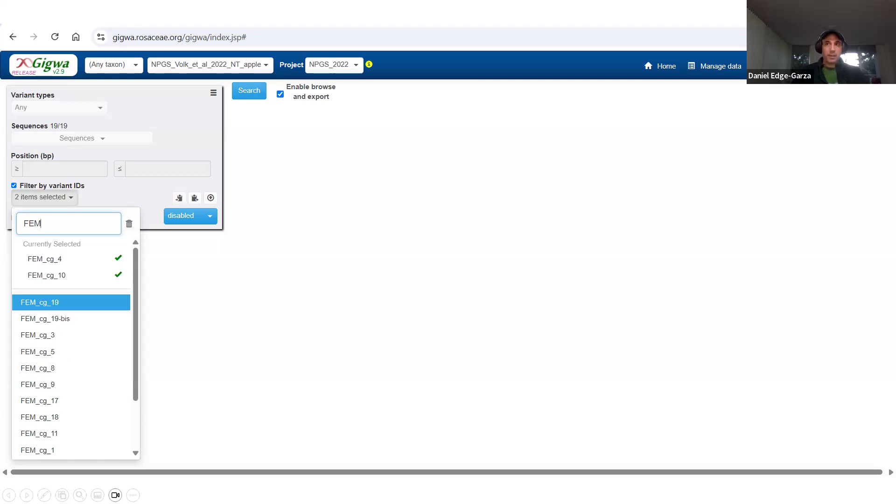
key("Right")
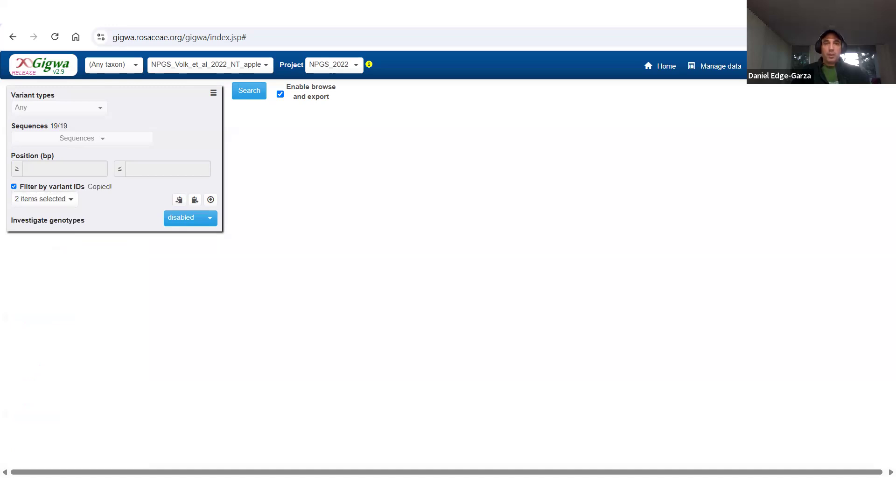
key("Right")
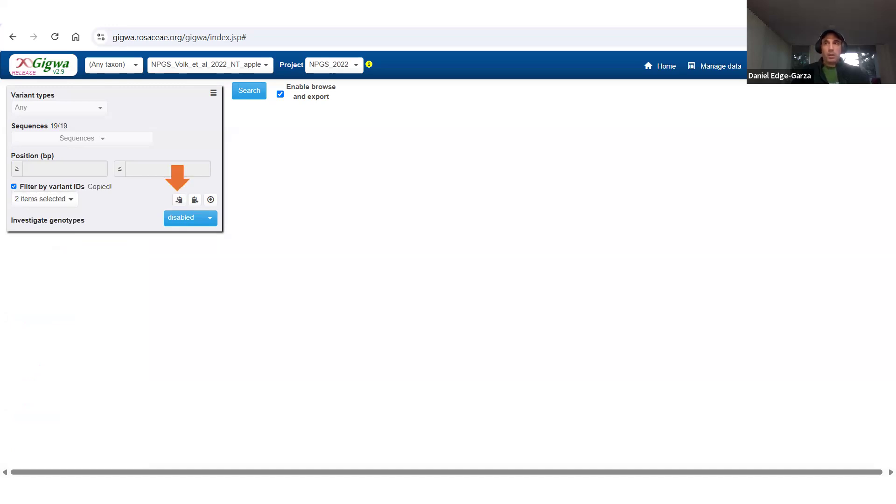
key("Right")
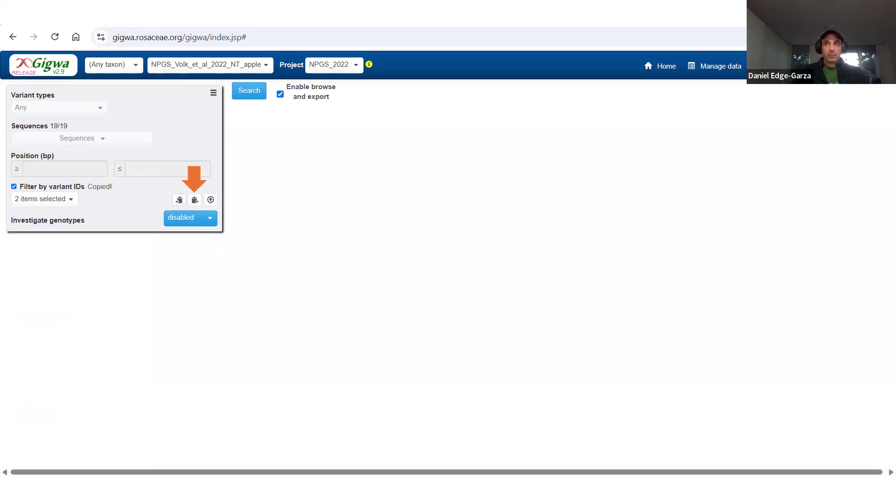
key("Right")
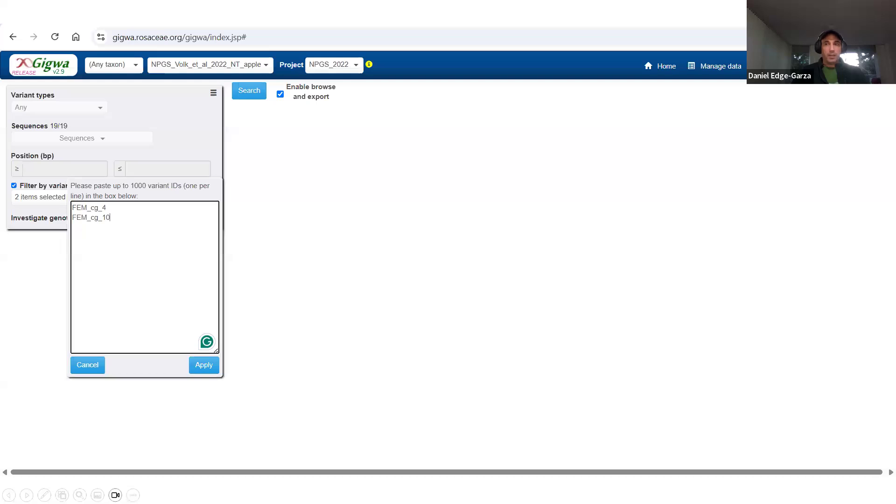
key("Right")
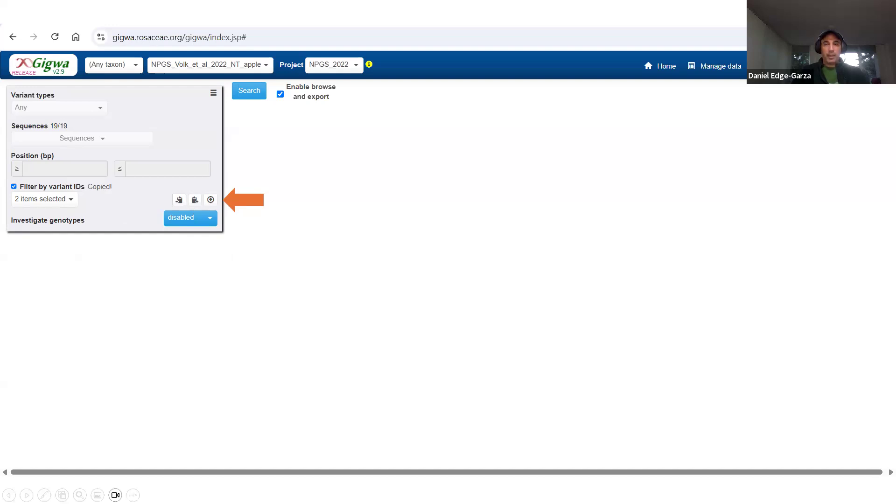
key("Right")
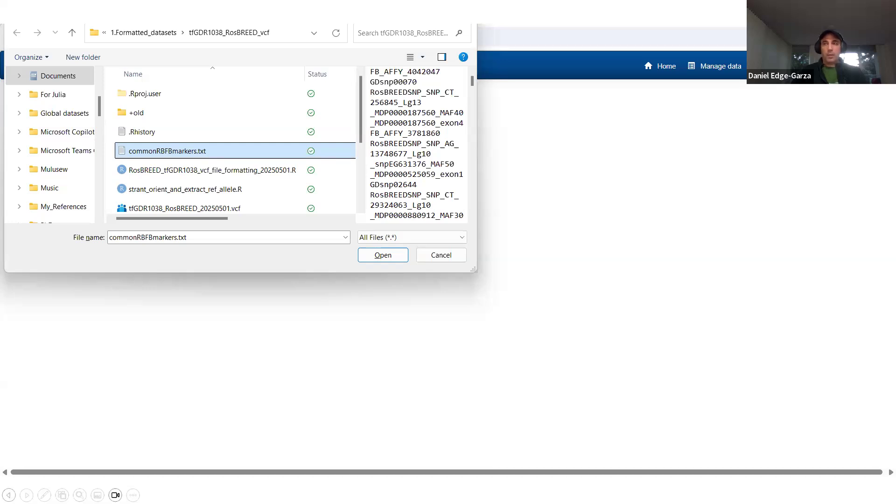
key("Right")
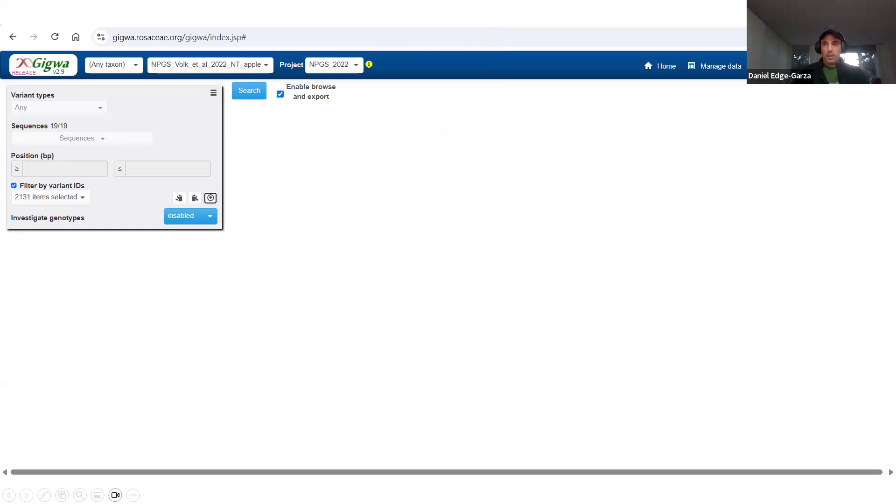
key("Right")
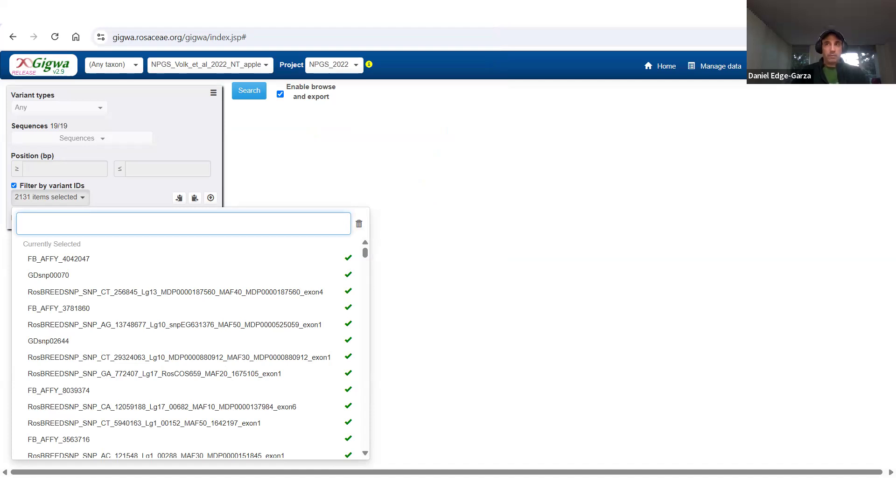
key("Right")
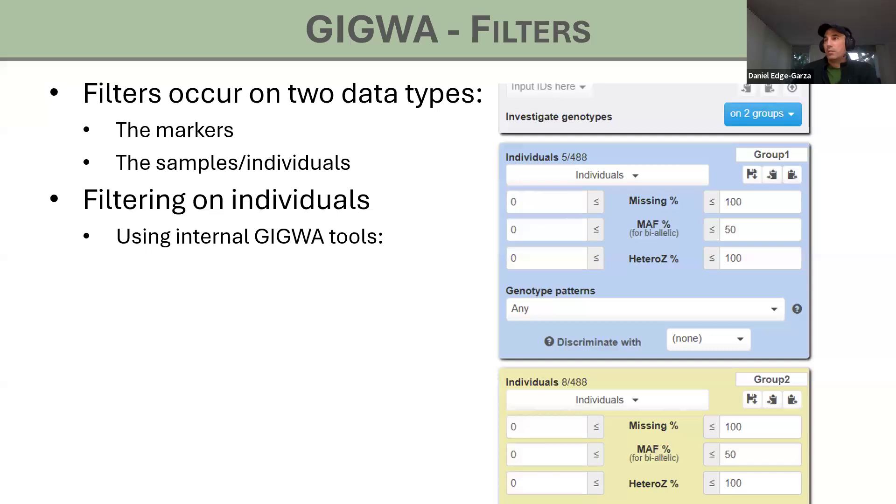
key("Right")
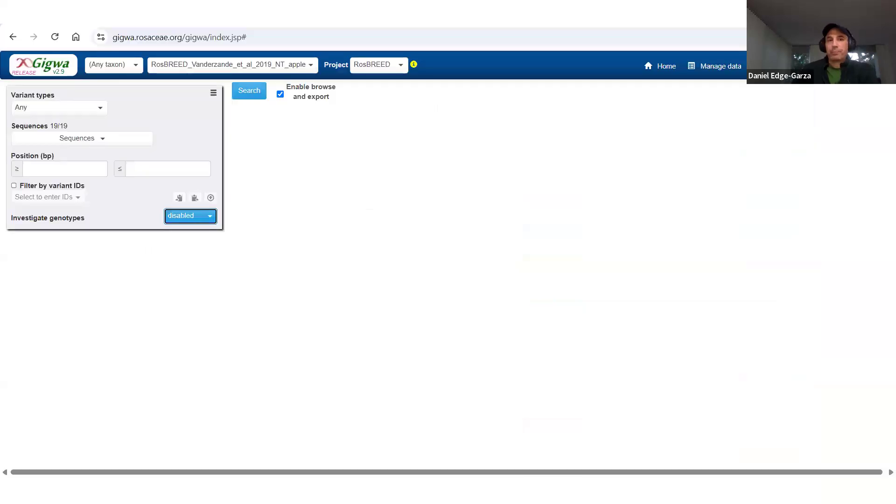
key("Left")
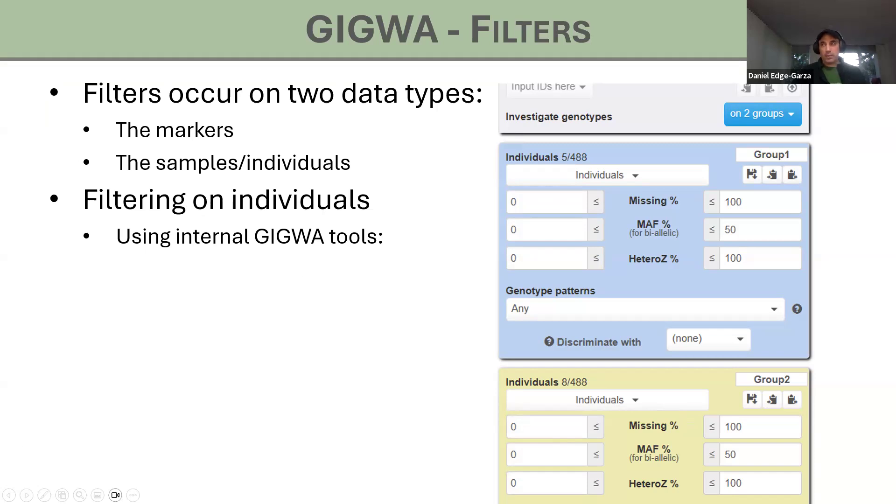
key("Right")
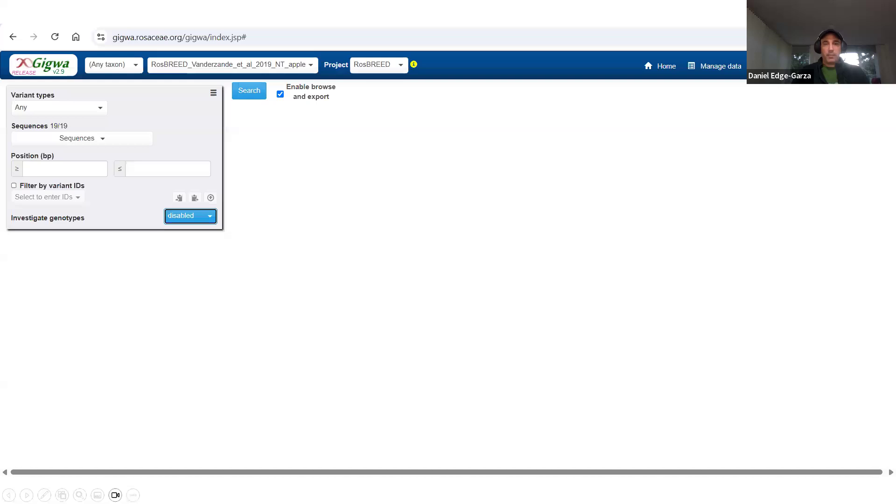
key("Down")
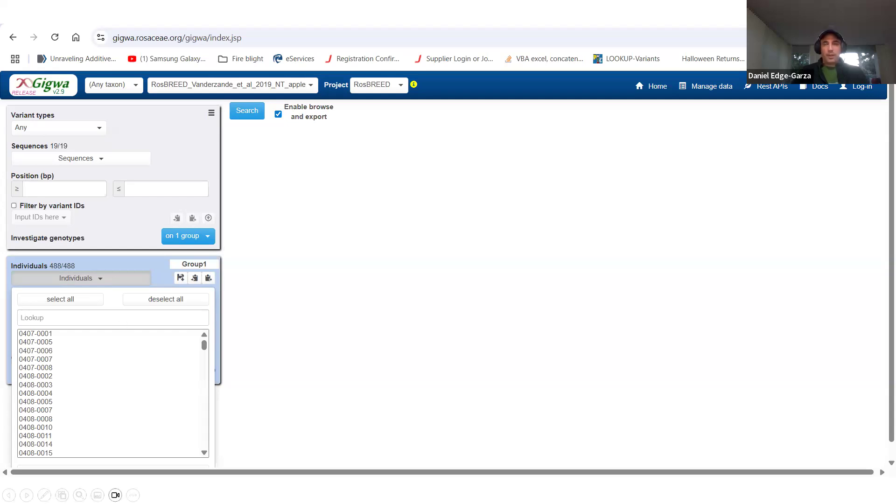
key("Left")
key("Left")
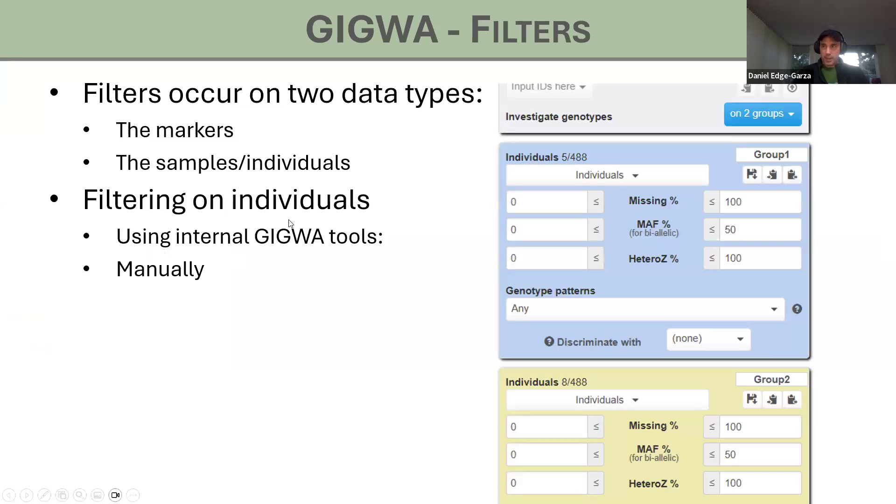
key("Right")
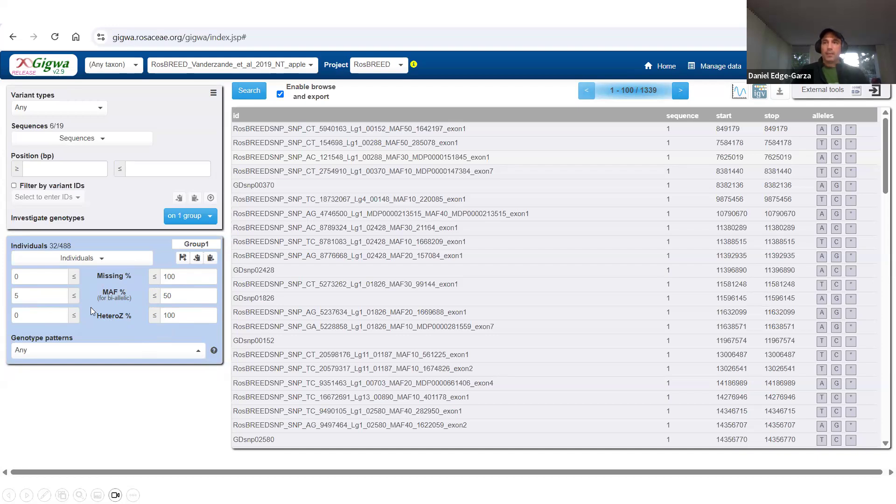
left_click(17, 292)
type("5")
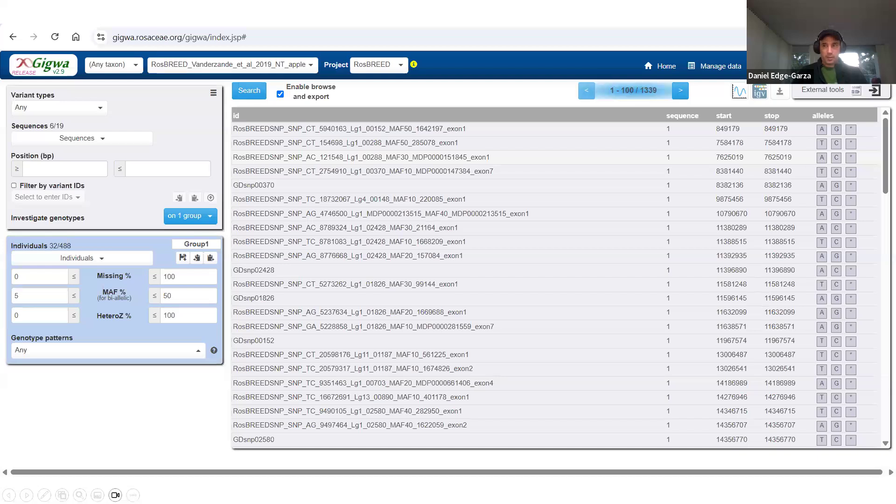
key("Right")
key("Right")
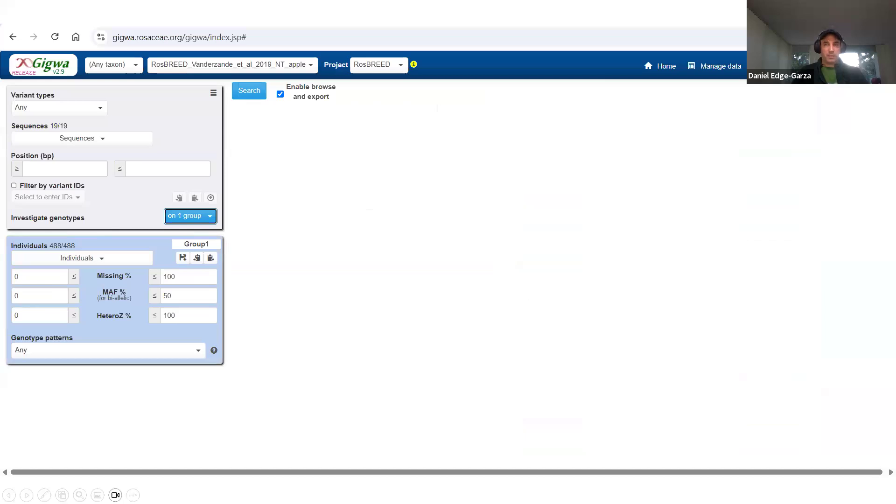
key("Right")
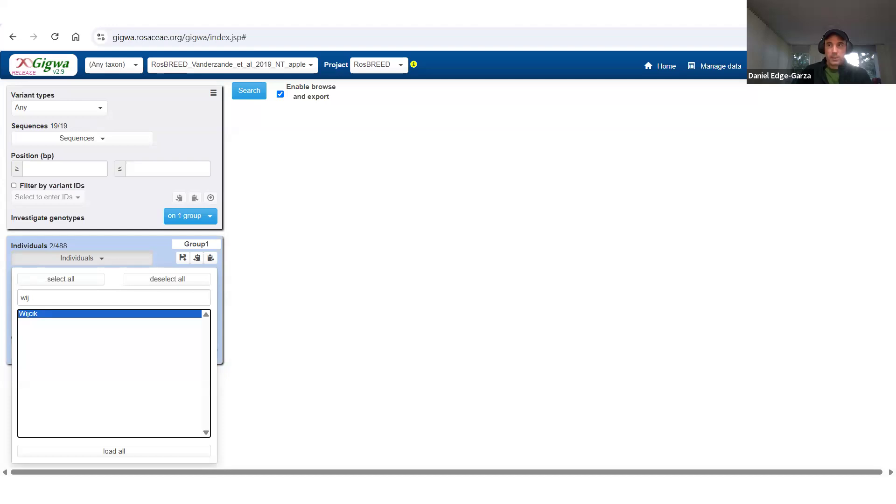
left_click(107, 382)
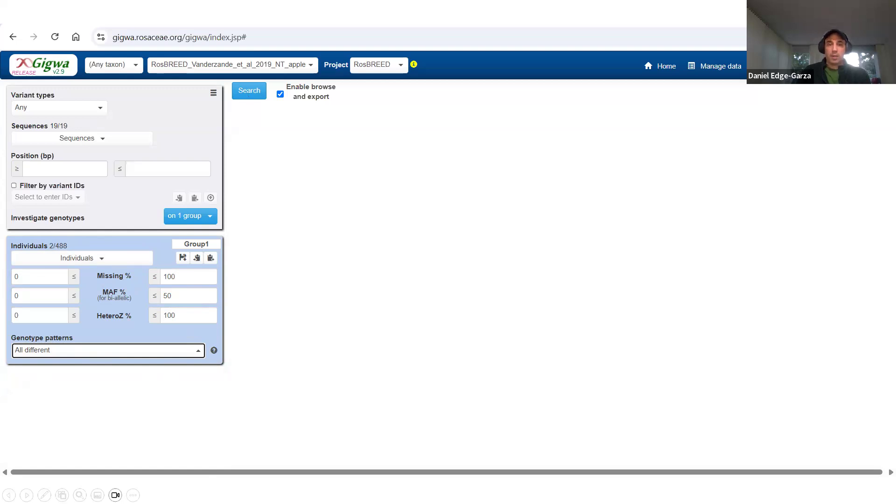
key("Left")
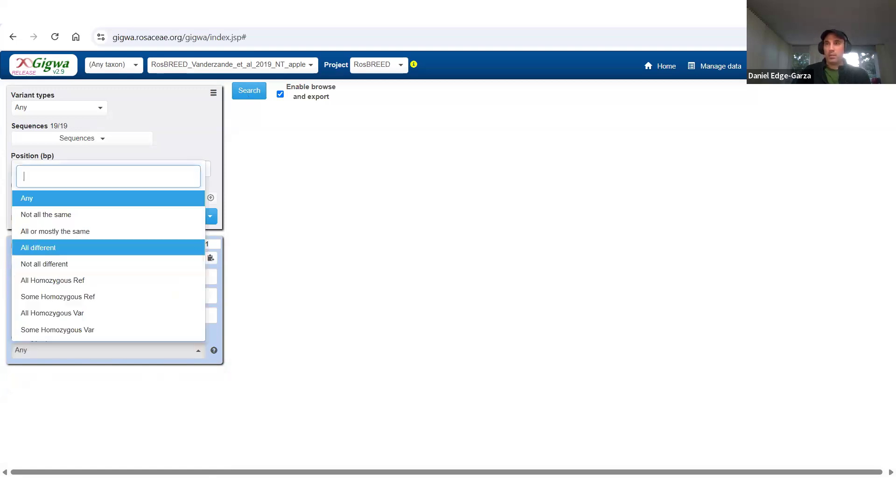
key("Right")
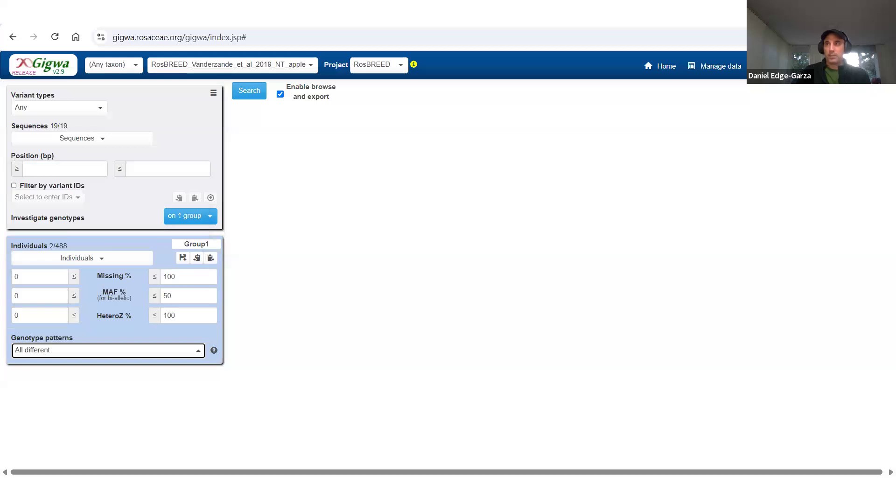
key("Right")
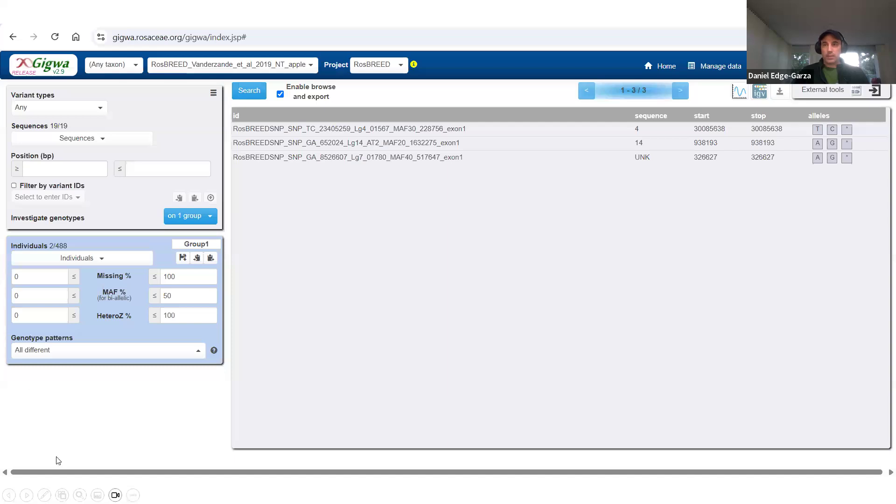
key("Right")
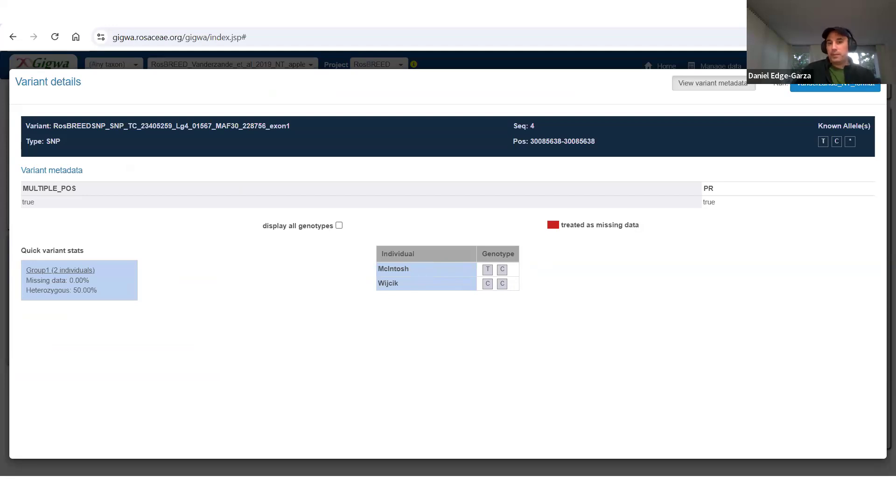
key("Right")
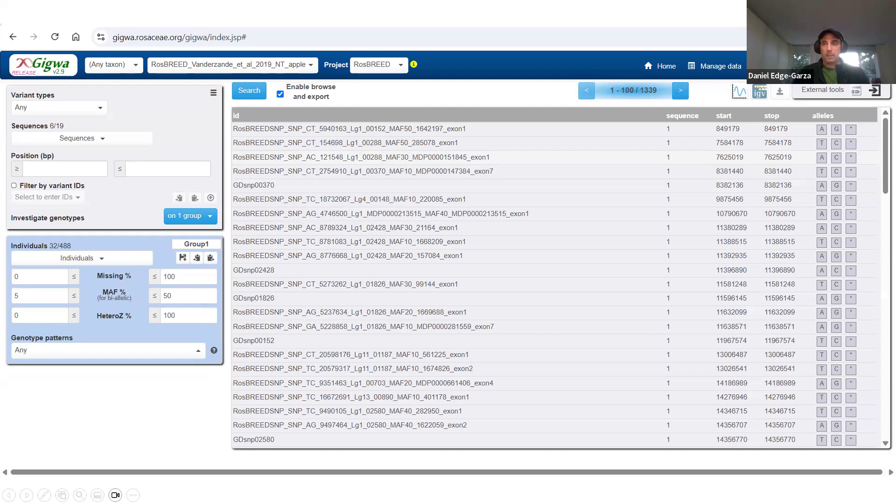
key("Right")
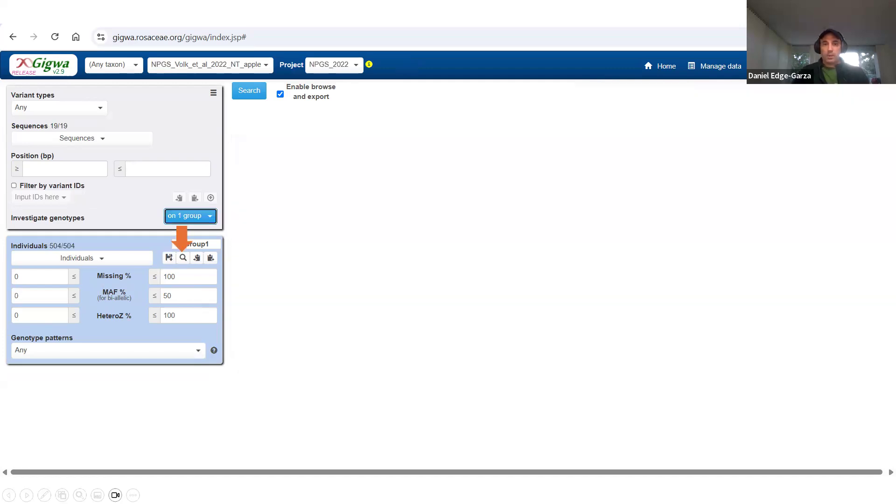
key("Right")
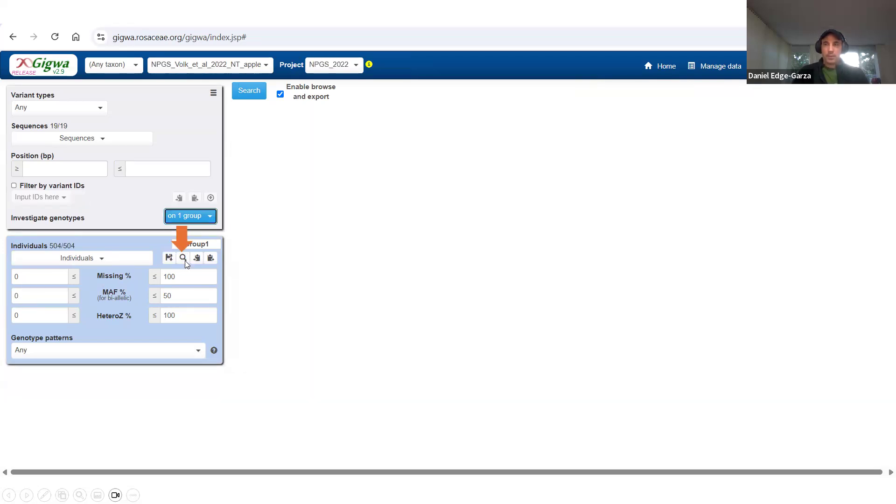
left_click(183, 258)
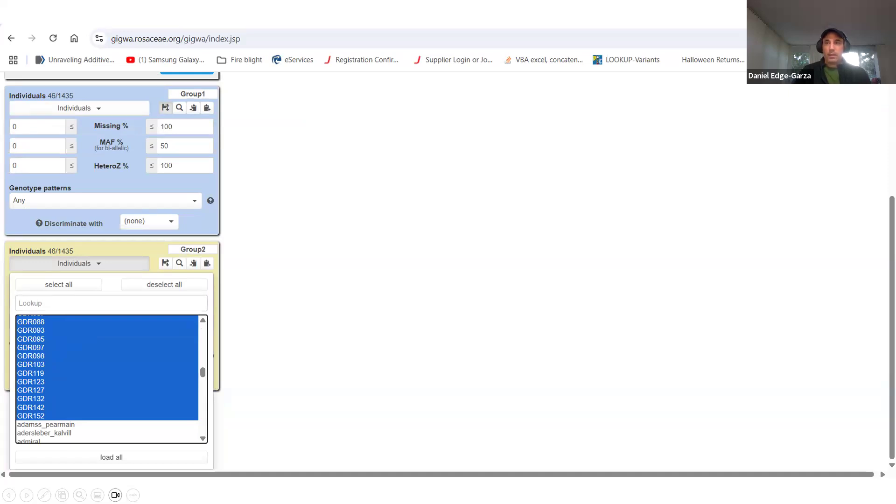
Step: Limit both groups to 20% missing data, match mostly identical genotypes at 100% similarity, discriminate the groups against each other, and search the variants
key("Right")
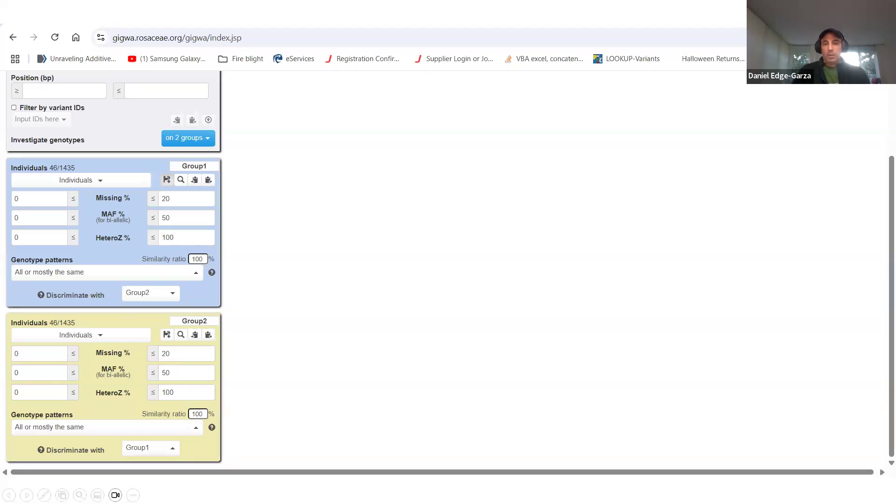
scroll(112, 280, "up", 2)
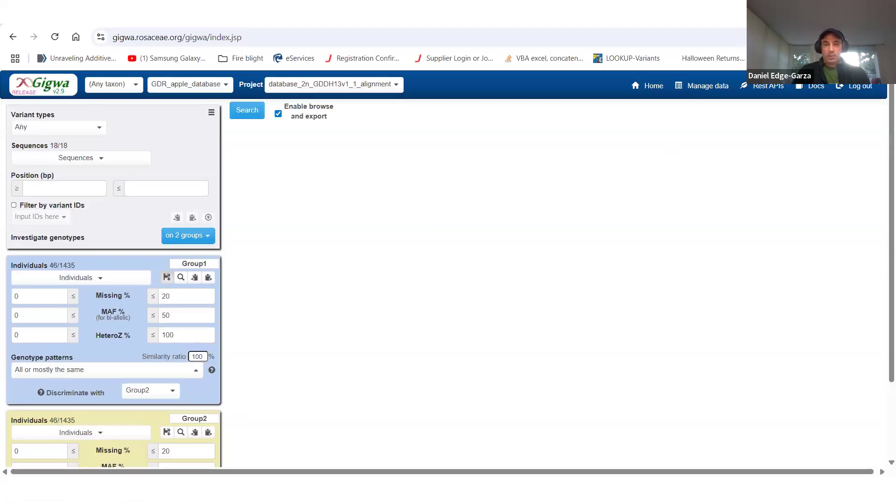
left_click(246, 110)
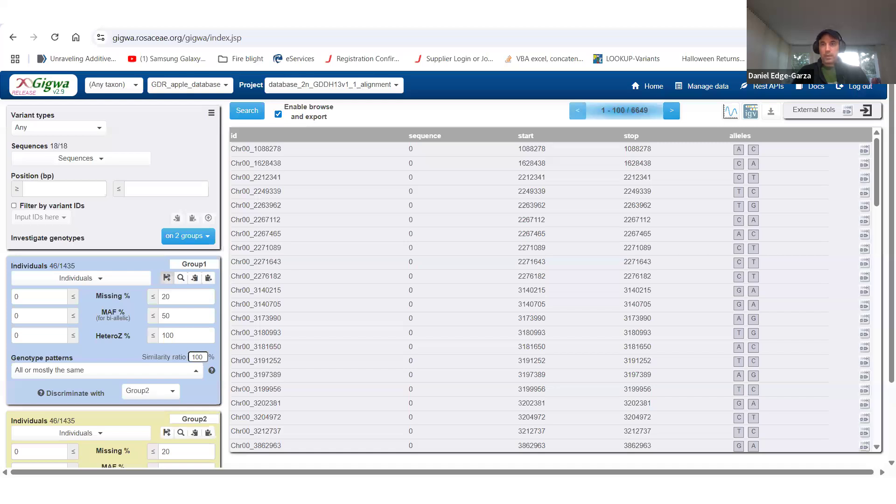
Step: Review the variant statistics and the genotypes of both groups' individuals for variant Chr00_1088278
key("Right")
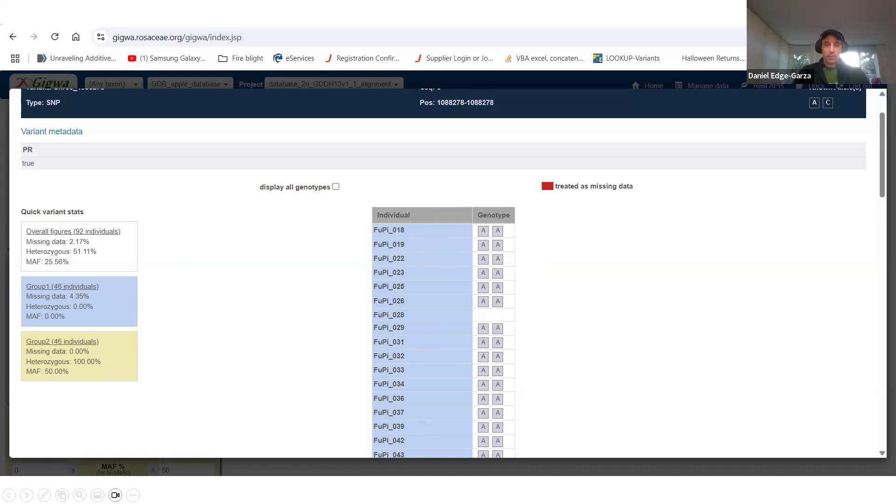
key("Right")
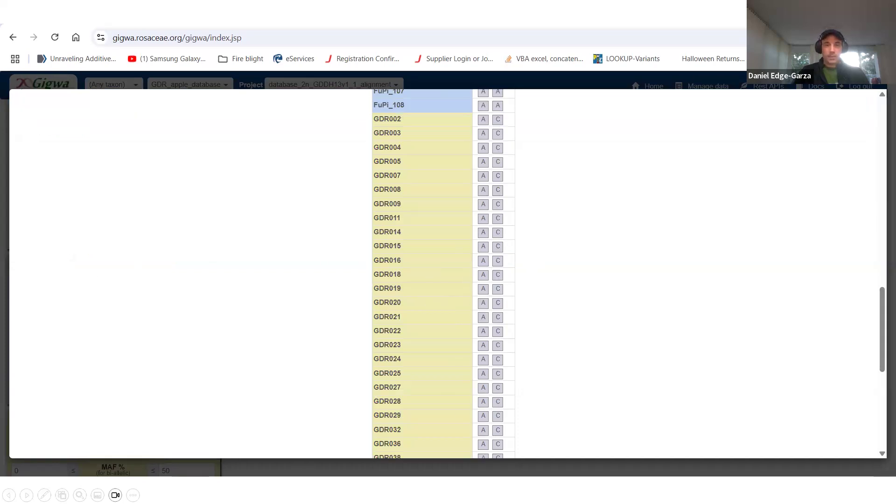
key("Right")
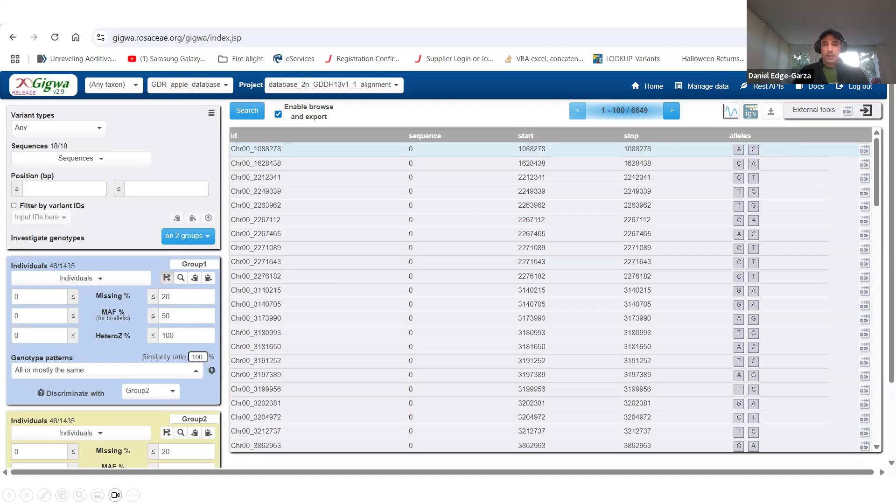
Step: Plot the density of SNP variants on sequence 15 using 1000 intervals
key("Right")
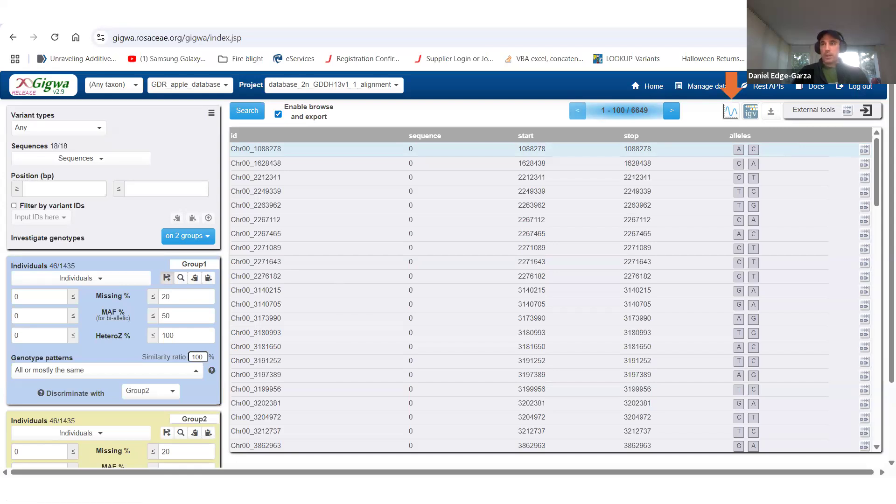
key("Right")
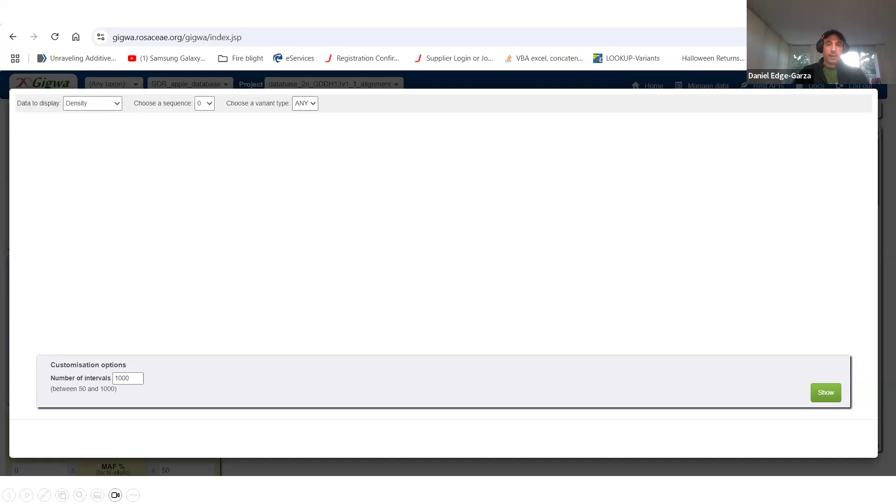
key("Right")
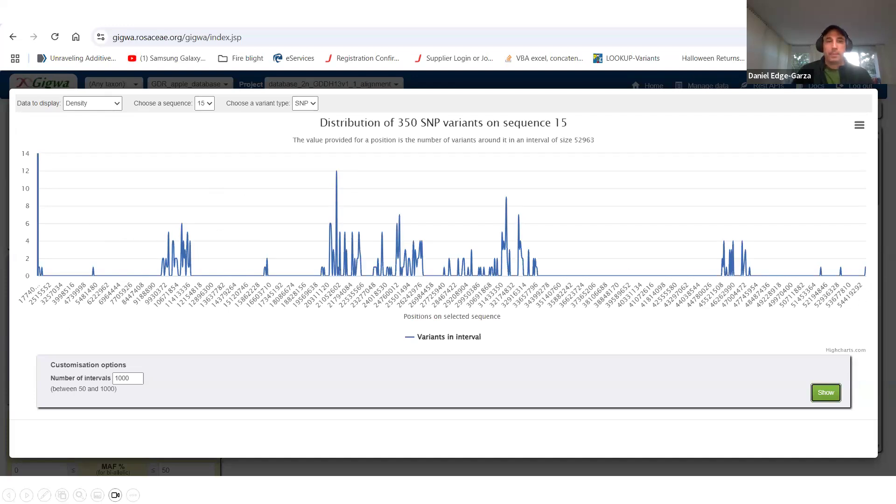
Step: Plot the MAF distribution of SNP variants on sequence 15 for both investigated groups and for Group1 alone
key("Right")
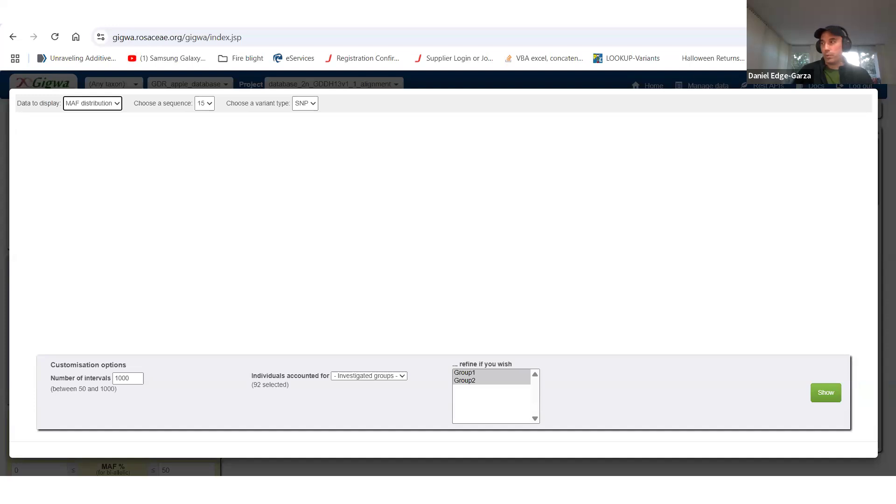
key("Right")
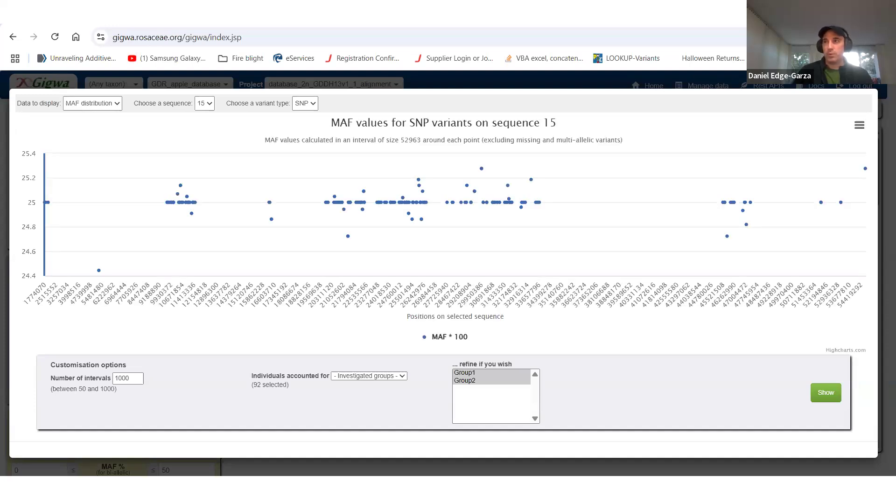
key("Right")
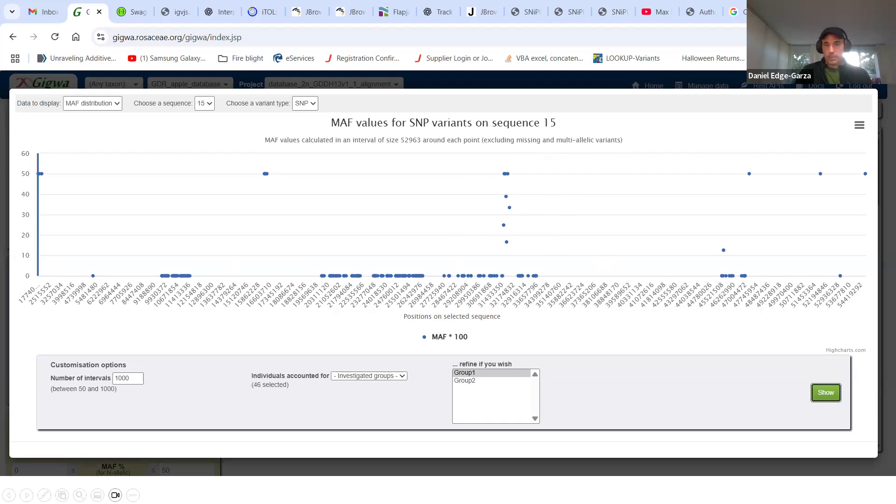
Step: Plot Fst between Group1 and Group2 for any variant type on sequence 15 with a significance threshold of 0.10
key("Right")
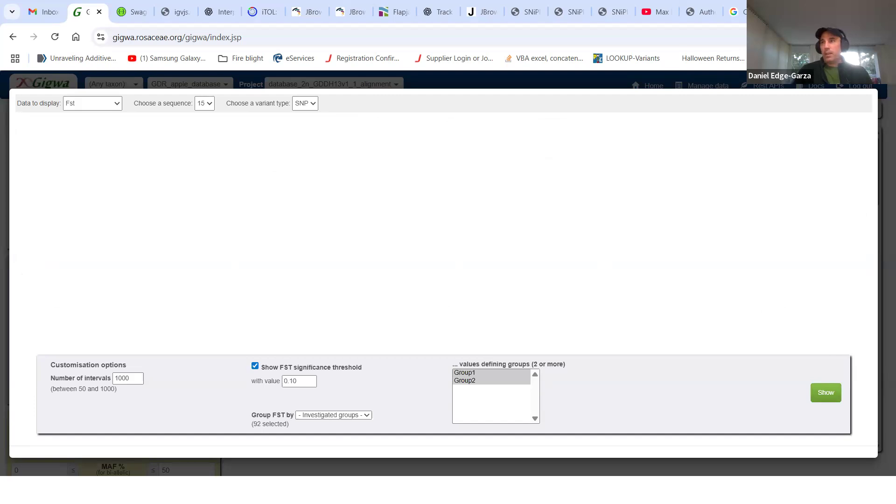
key("Right")
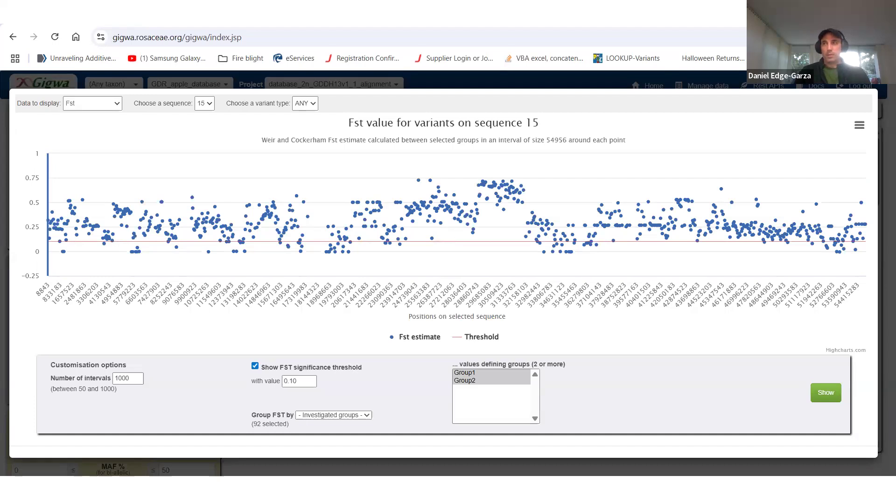
Step: Plot Tajima's D for any variant type on sequence 15, review the chart's export options, and return to the variant list
key("Right")
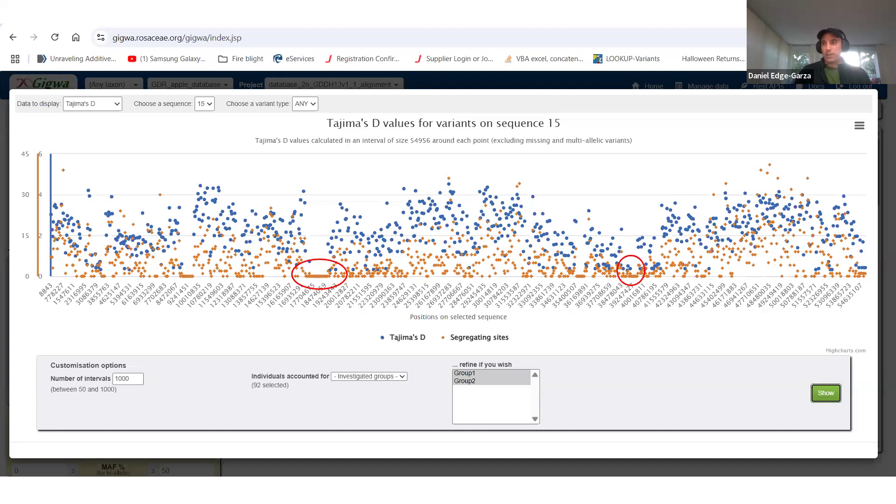
key("Right")
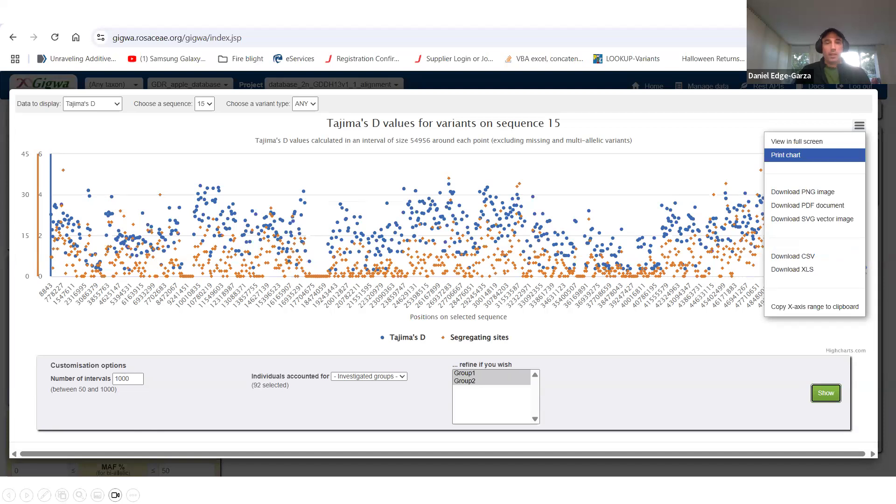
key("Right")
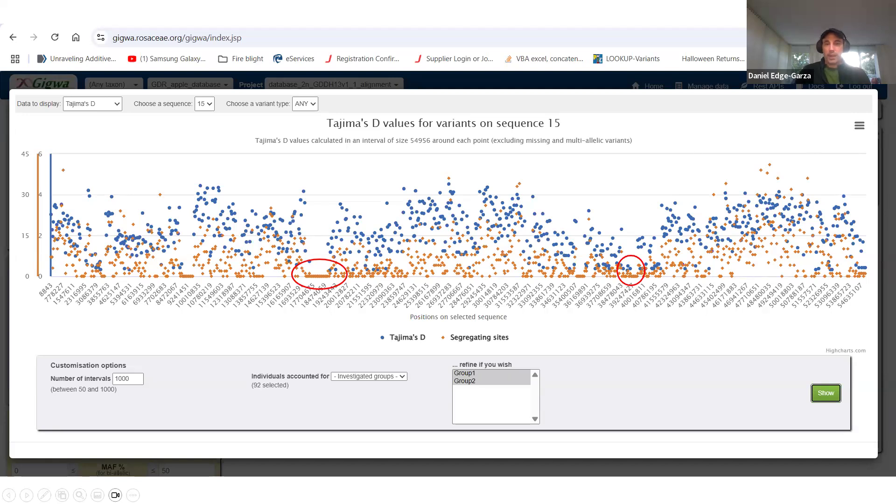
key("Left")
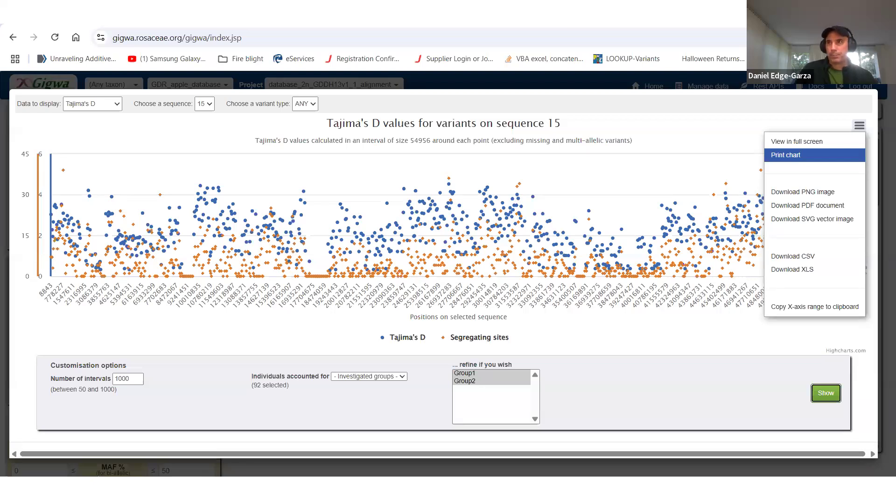
key("Escape")
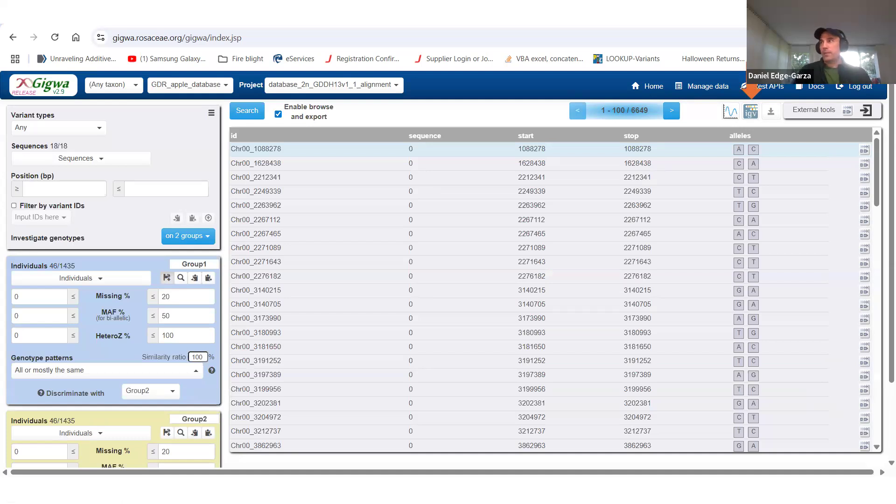
Step: Open the IGV viewer and load the local reference genome GDDH13_1-1_formatted.fasta.bz2 with its index file GDDH13_1-1_formatted.fasta.fai
left_click(750, 111)
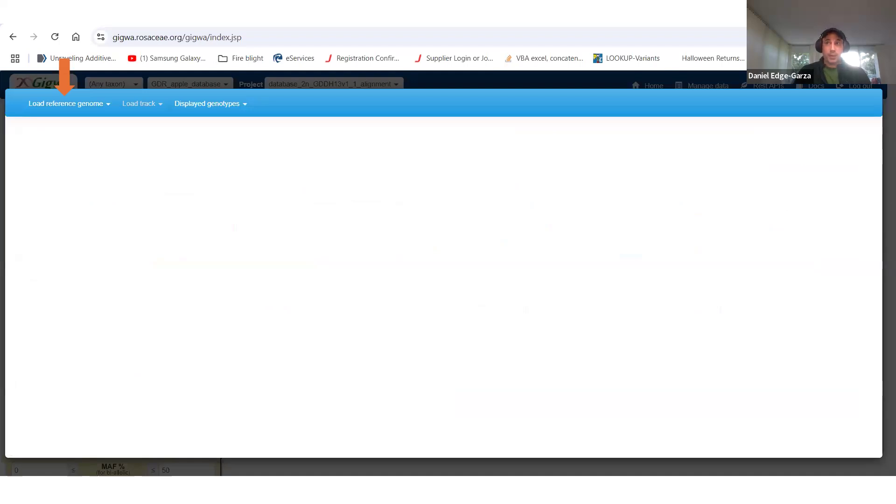
left_click(66, 101)
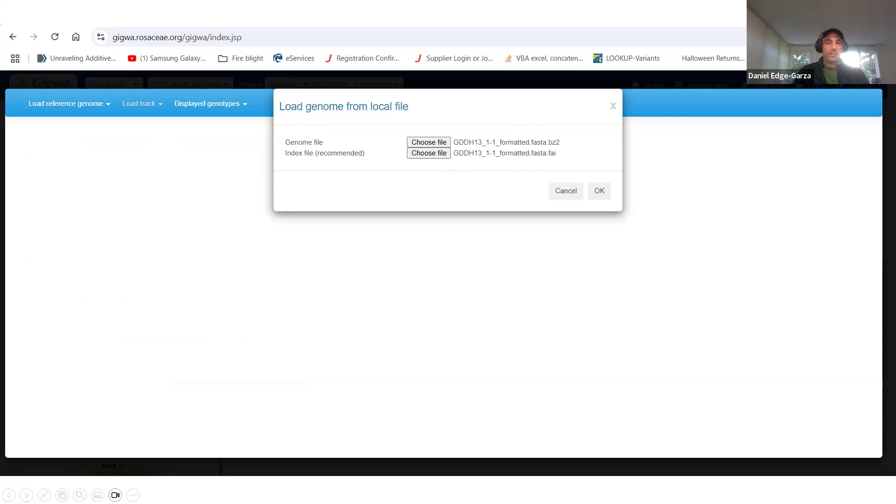
key("Right")
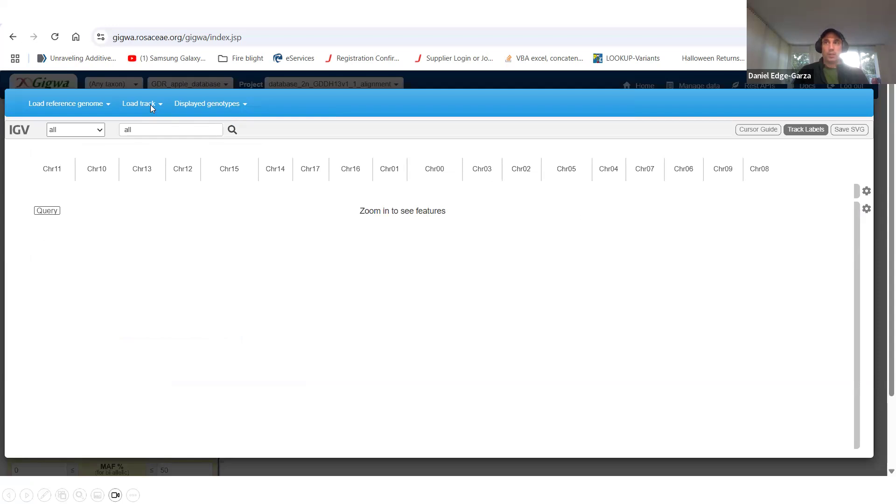
Step: Load the GDDH13_1-1_SNPs.sorted.gff3.gz track and display Chr15:29,332,304-29,360,605 with both groups' genotypes
key("Right")
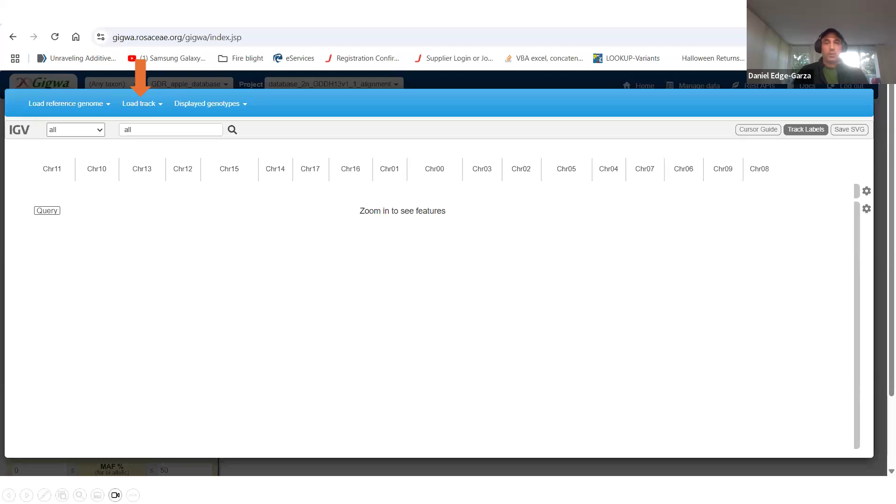
key("Right")
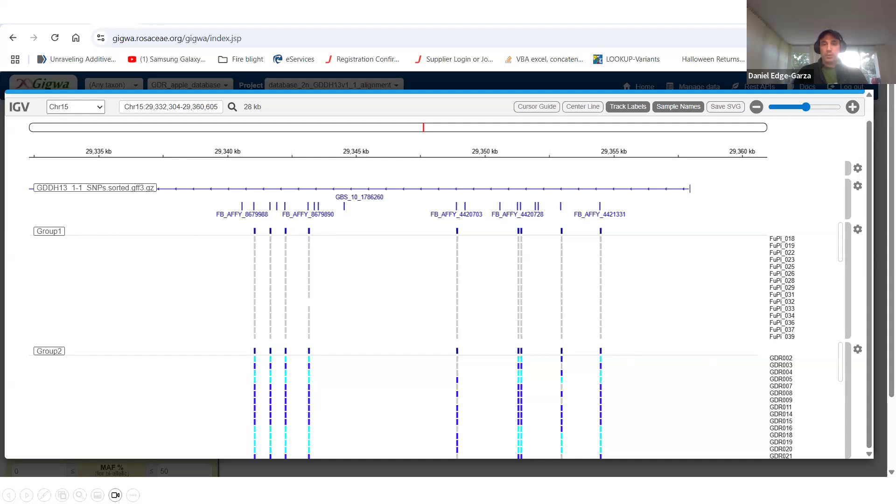
Step: Compare the genotypes of Group1 and Group2 in IGV, examine the variant at position 29,348,913 on Chr15, and return to the variant list
key("Right")
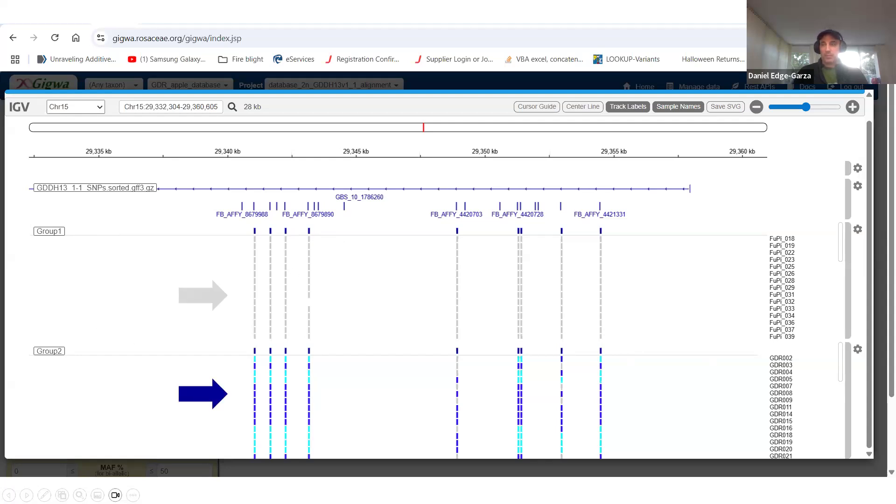
key("Right")
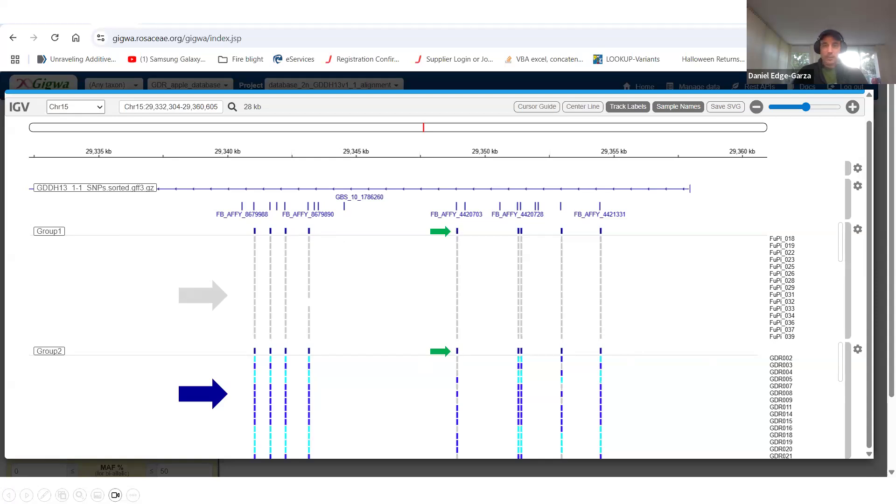
key("Right")
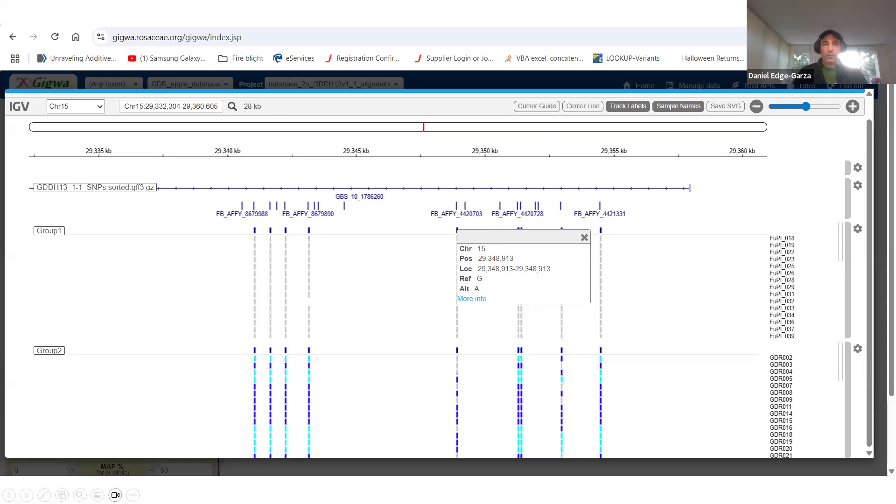
left_click(471, 299)
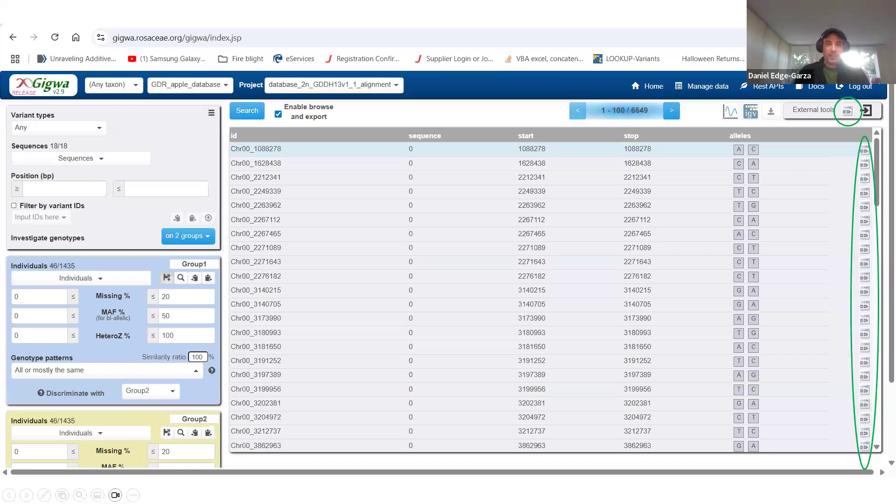
Step: Review the external tool configuration, including the Diversity analysis with SNiPlay option
key("Right")
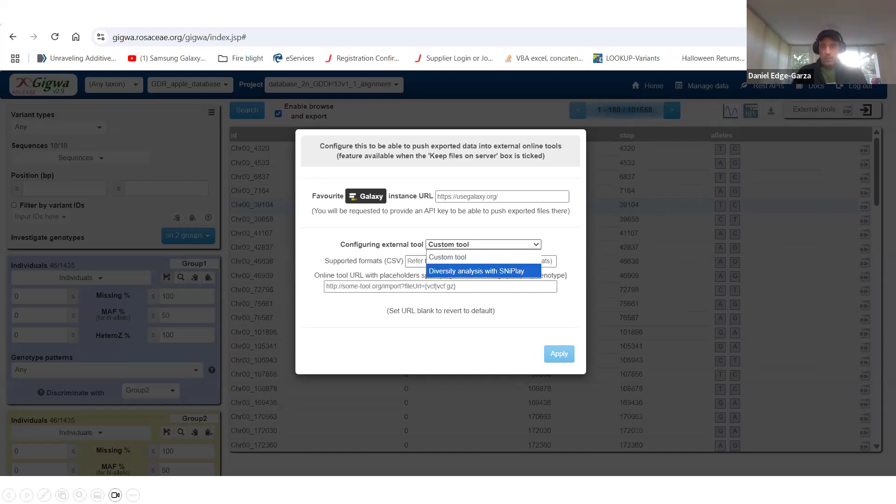
key("Right")
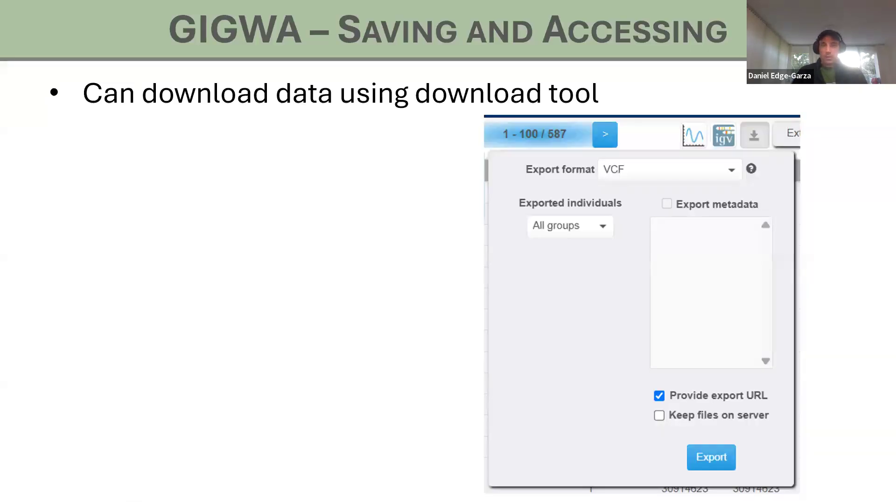
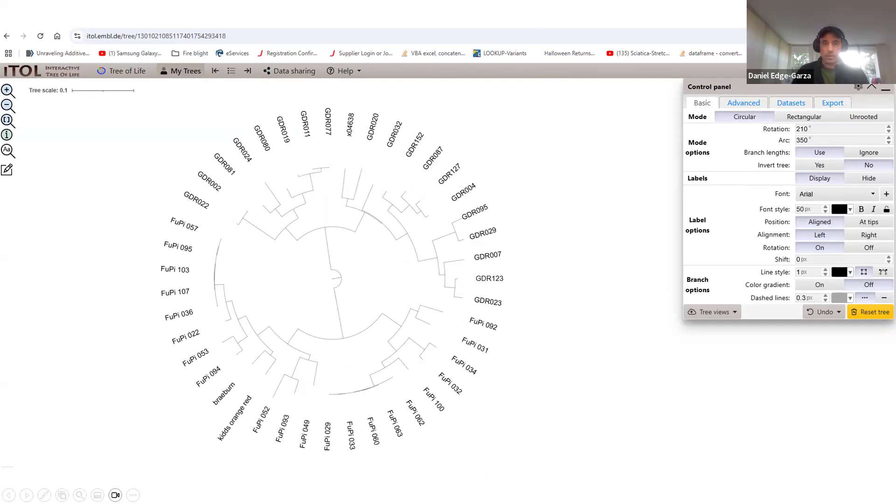
Step: View the circular tree of the individuals in iTOL and bring up Gigwa's available export formats for the RosBREED project
key("Right")
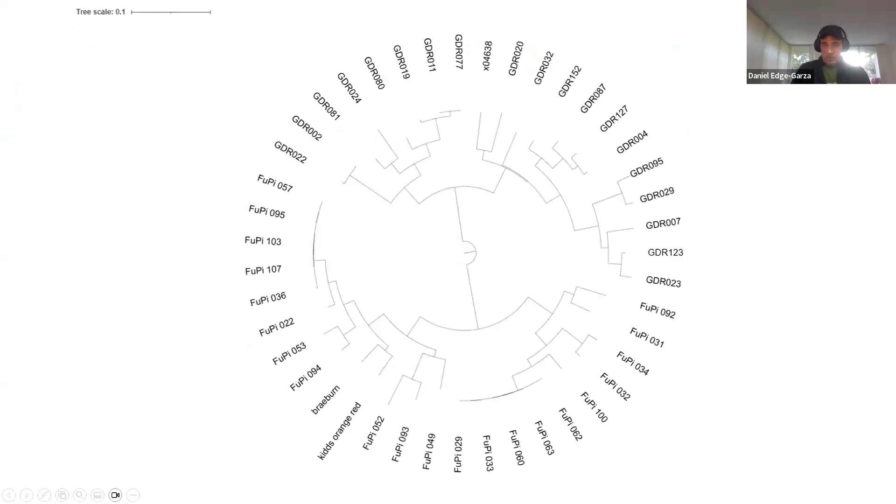
key("Right")
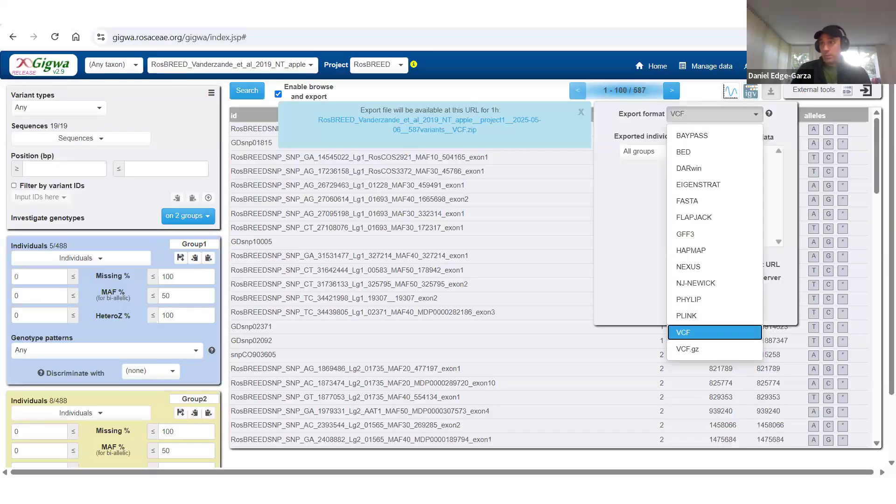